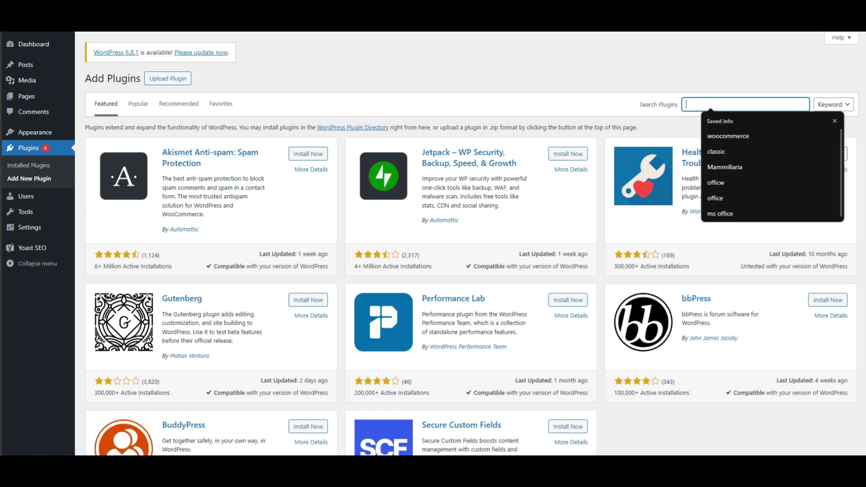
Step: Search the plugin directory for "google site kit", and install and activate the Site Kit by Google plugin
{"action": "type", "text": "google site ki"}
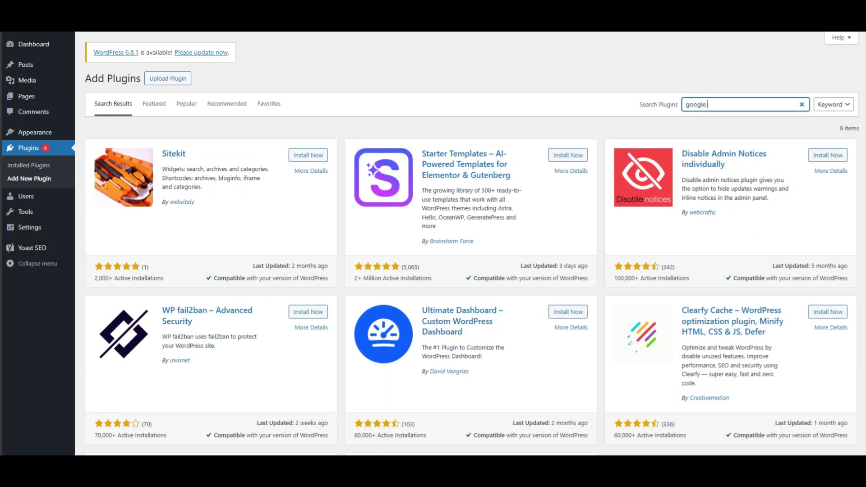
{"action": "type", "text": "t"}
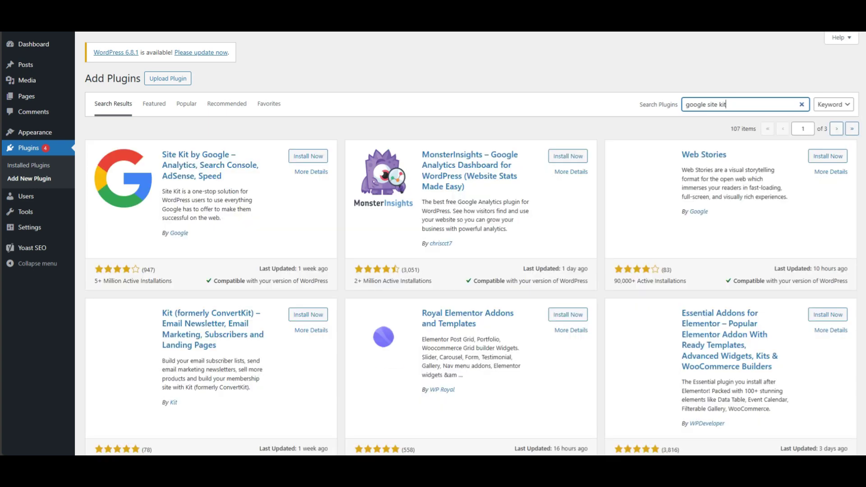
{"action": "left_click", "coordinate": [309, 158]}
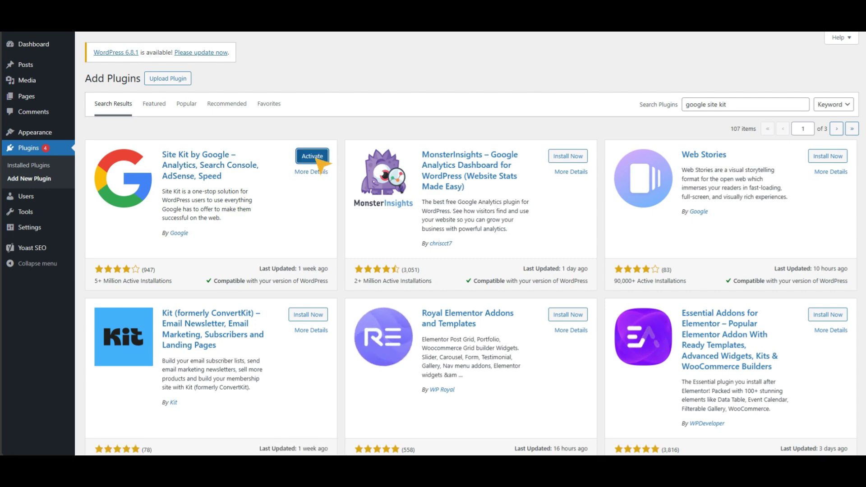
{"action": "left_click", "coordinate": [312, 156]}
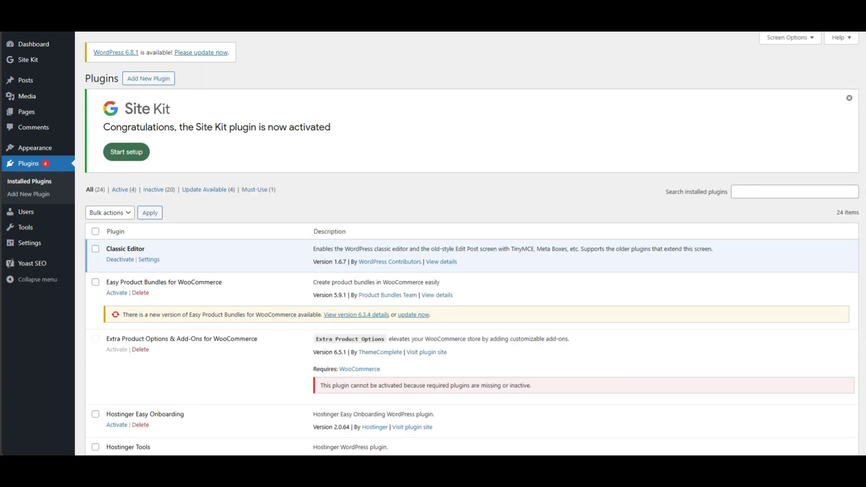
Step: Start the Site Kit setup with Google Analytics connected as part of it, and proceed to the Google sign-in
{"action": "scroll", "coordinate": [471, 244], "scroll_direction": "down", "scroll_amount": 3}
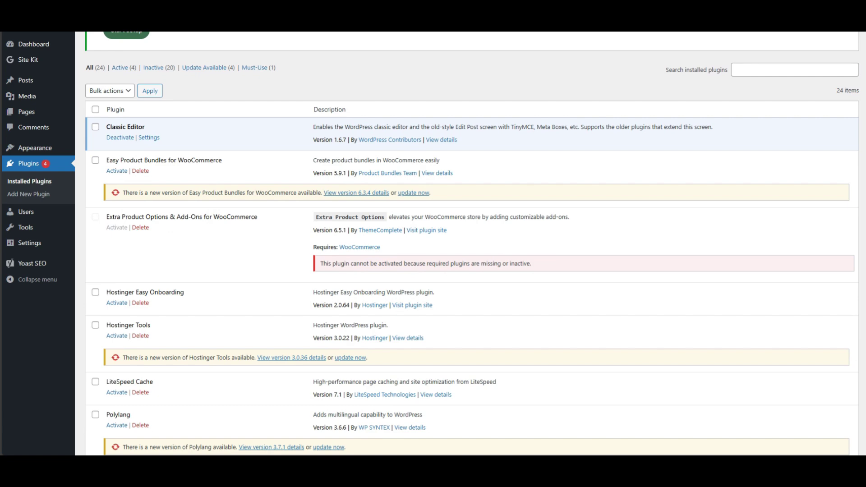
{"action": "scroll", "coordinate": [472, 244], "scroll_direction": "up", "scroll_amount": 3}
{"action": "mouse_move", "coordinate": [28, 59]}
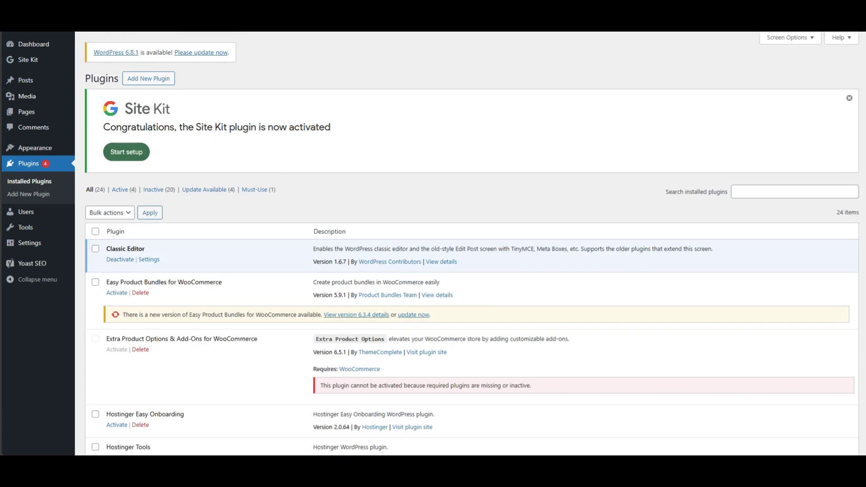
{"action": "left_click", "coordinate": [136, 155]}
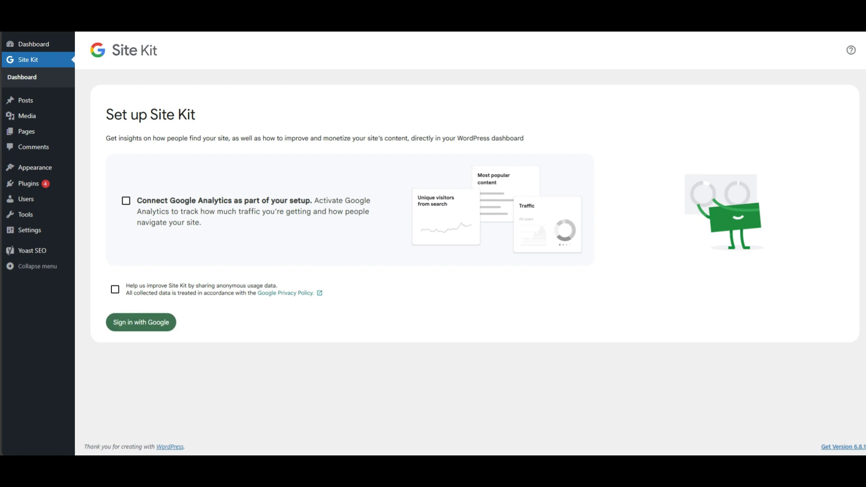
{"action": "left_click", "coordinate": [126, 200]}
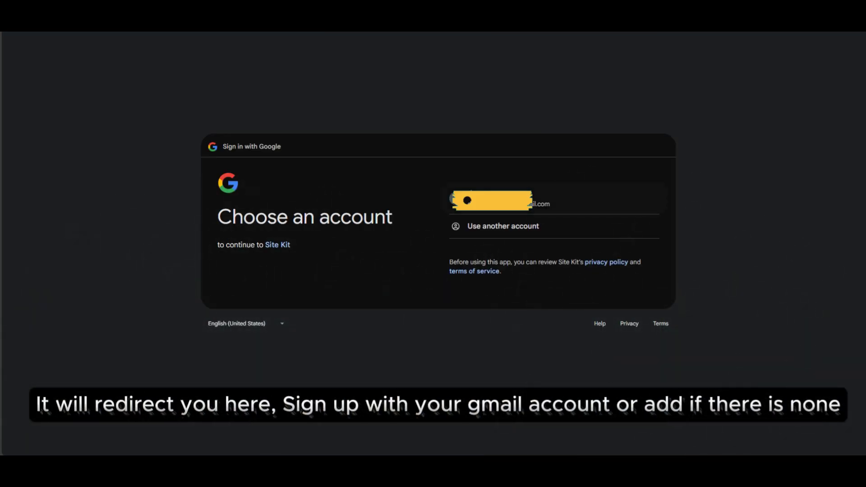
Step: Sign in to Site Kit with the listed Google account and grant it all the requested access permissions
{"action": "left_click", "coordinate": [601, 204]}
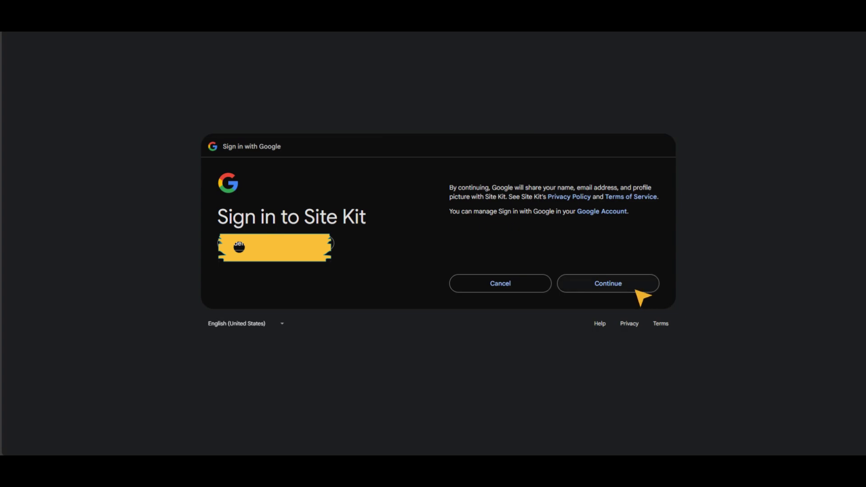
{"action": "left_click", "coordinate": [635, 291]}
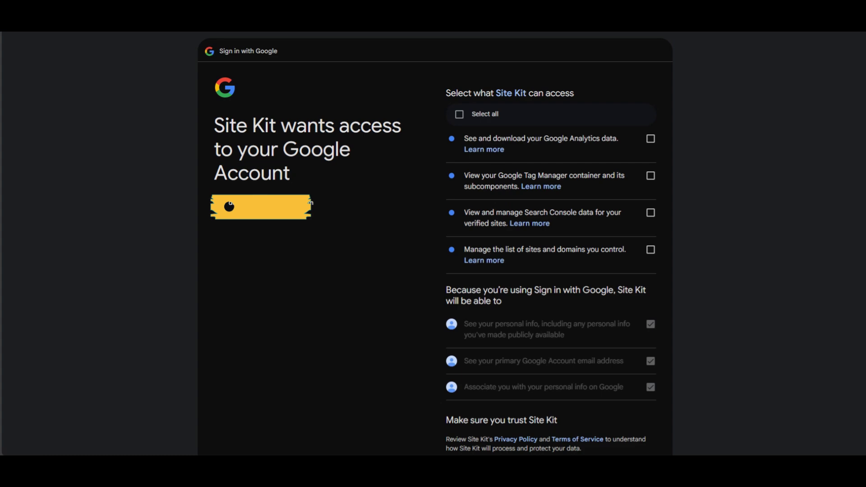
{"action": "left_click", "coordinate": [460, 116]}
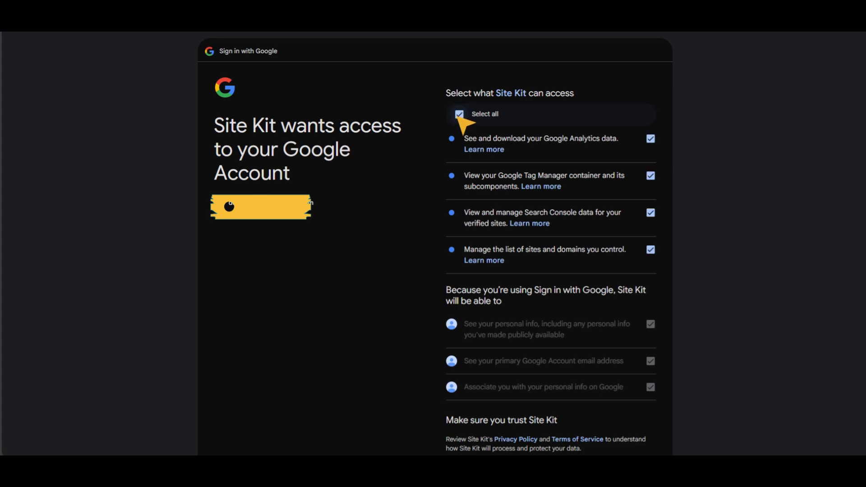
{"action": "scroll", "coordinate": [463, 124], "scroll_direction": "down", "scroll_amount": 3}
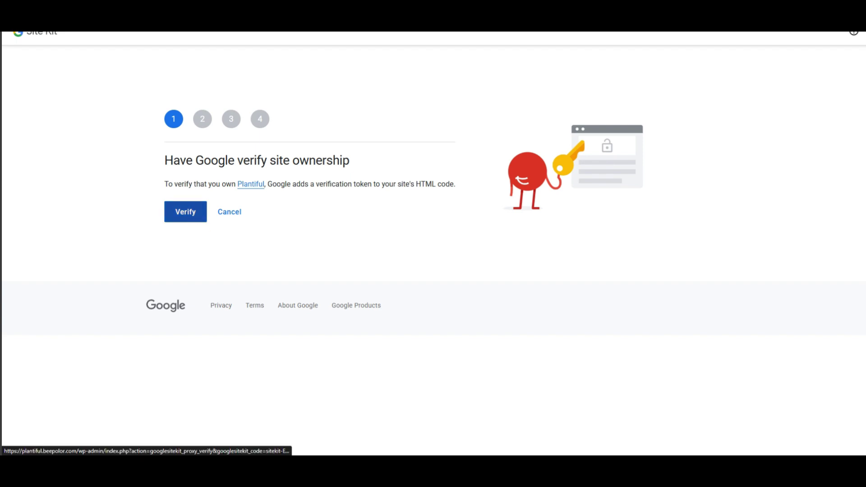
Step: Complete the four Site Kit setup stages for Plantiful: ownership verification, dashboard metrics, Search Console and Google Analytics
{"action": "left_click", "coordinate": [185, 214]}
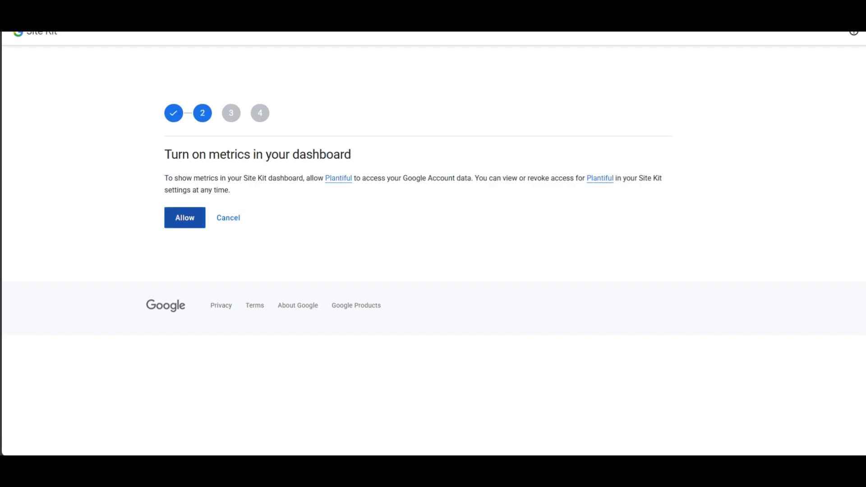
{"action": "left_click", "coordinate": [186, 227]}
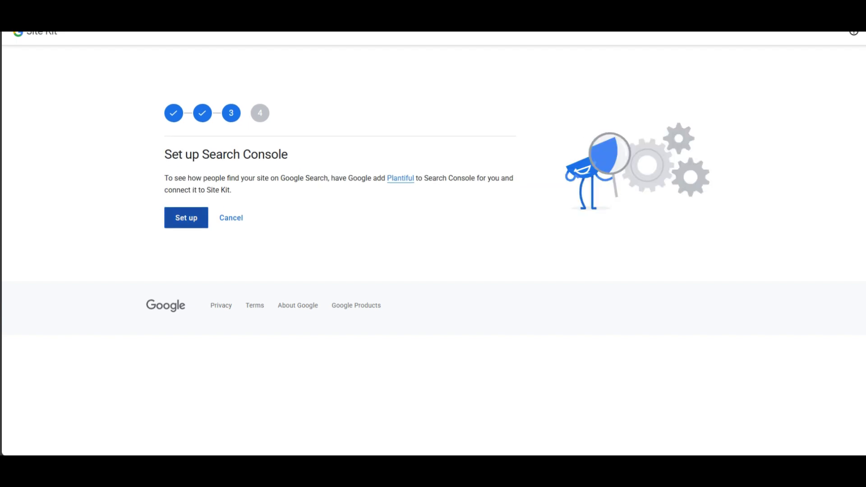
{"action": "left_click", "coordinate": [193, 227]}
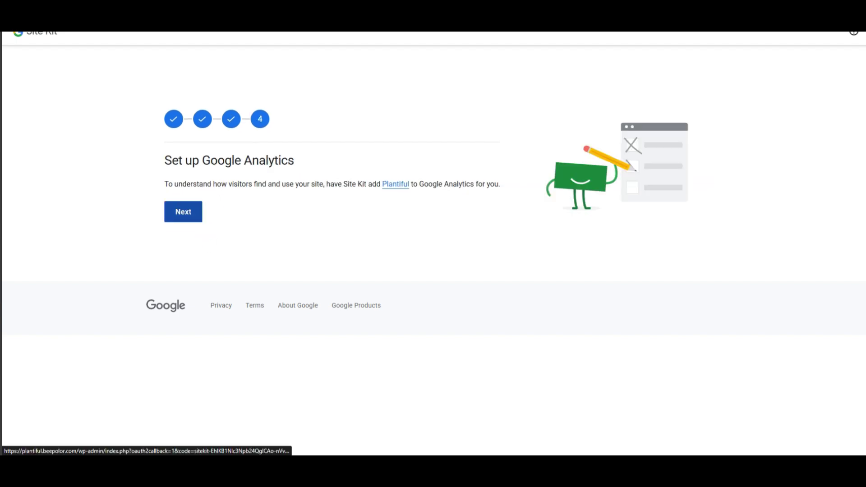
{"action": "left_click", "coordinate": [189, 222]}
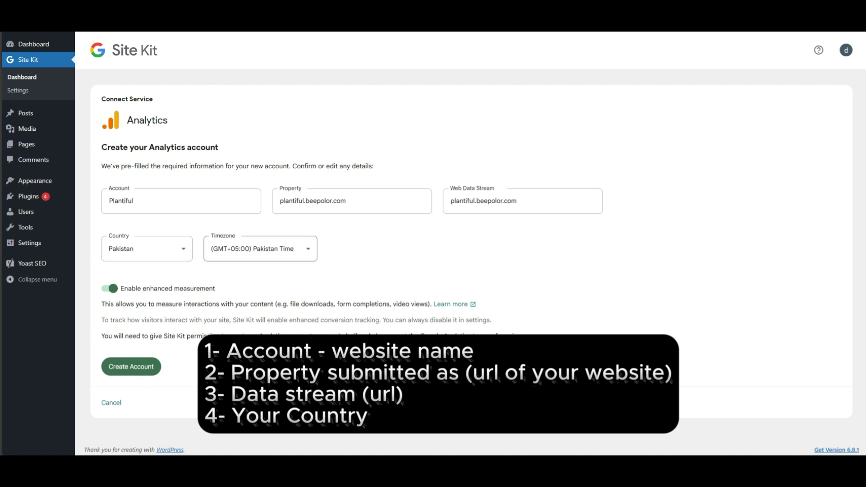
Step: Create the Plantiful Analytics account with the pre-filled details, authorizing Site Kit to edit Analytics management entities through the same Google account
{"action": "left_click", "coordinate": [149, 378]}
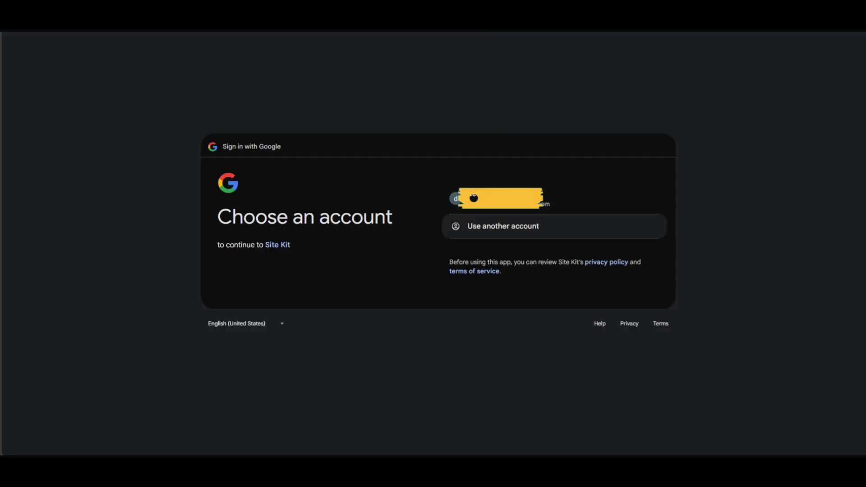
{"action": "left_click", "coordinate": [576, 201]}
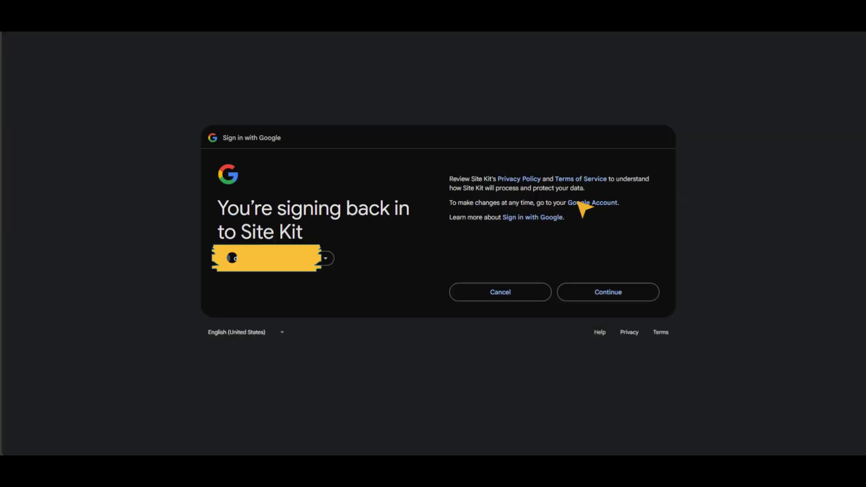
{"action": "left_click", "coordinate": [613, 297]}
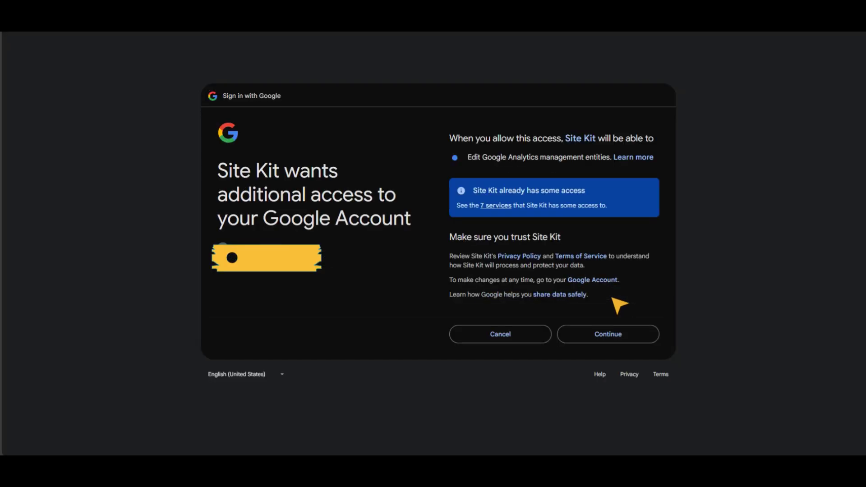
{"action": "left_click", "coordinate": [624, 342]}
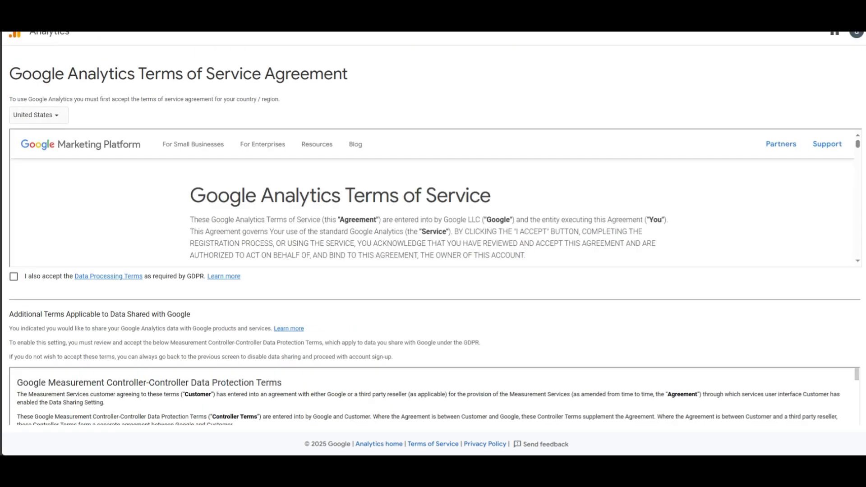
Step: Set the country of the Google Analytics Terms of Service Agreement to Pakistan
{"action": "left_click_drag", "start_coordinate": [16, 99], "coordinate": [281, 99]}
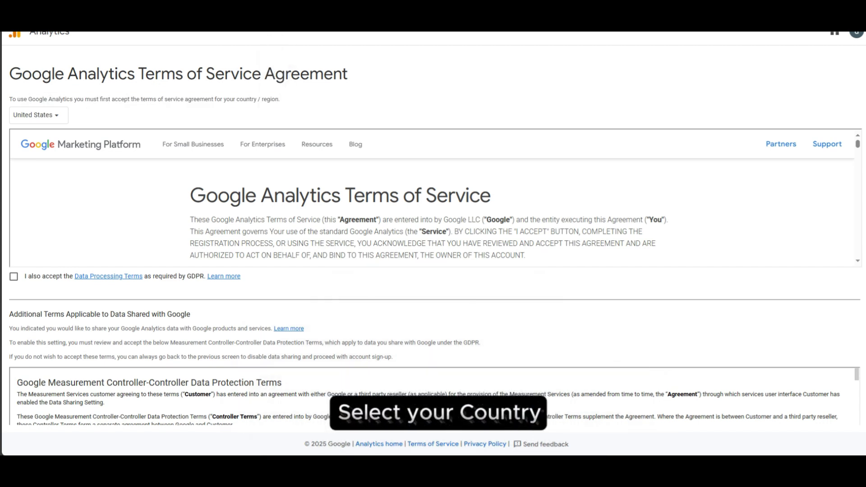
{"action": "left_click", "coordinate": [38, 114]}
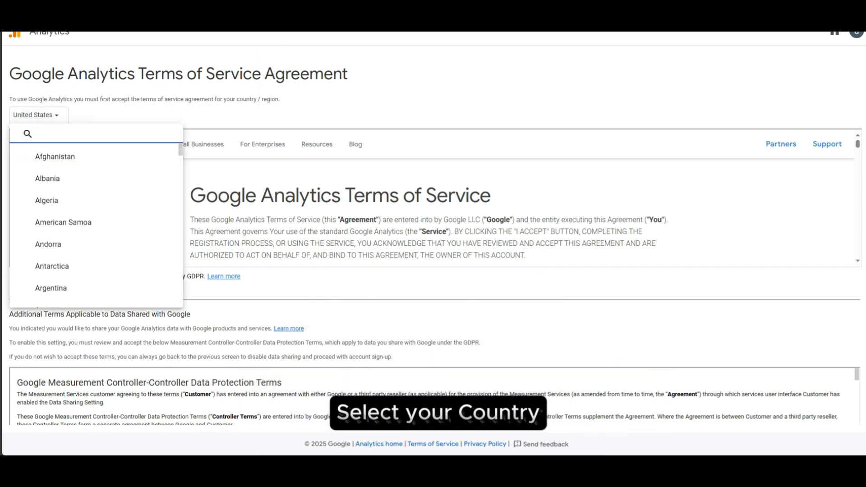
{"action": "type", "text": "pak"}
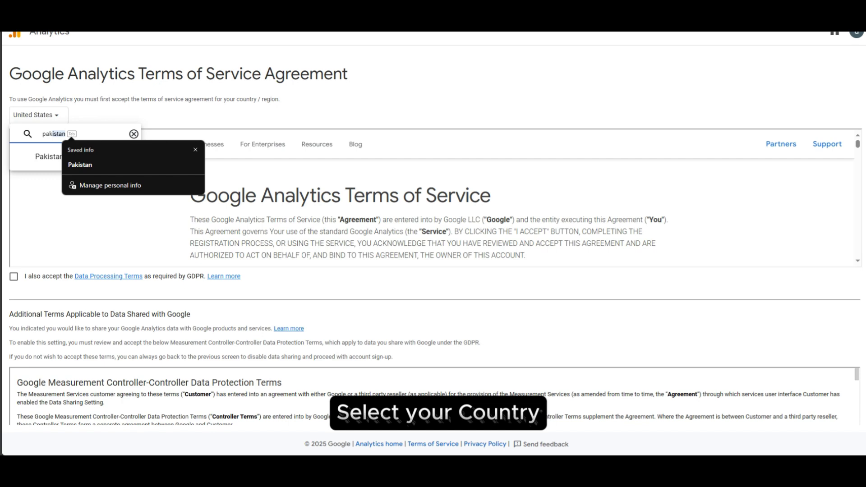
{"action": "key", "text": "Return"}
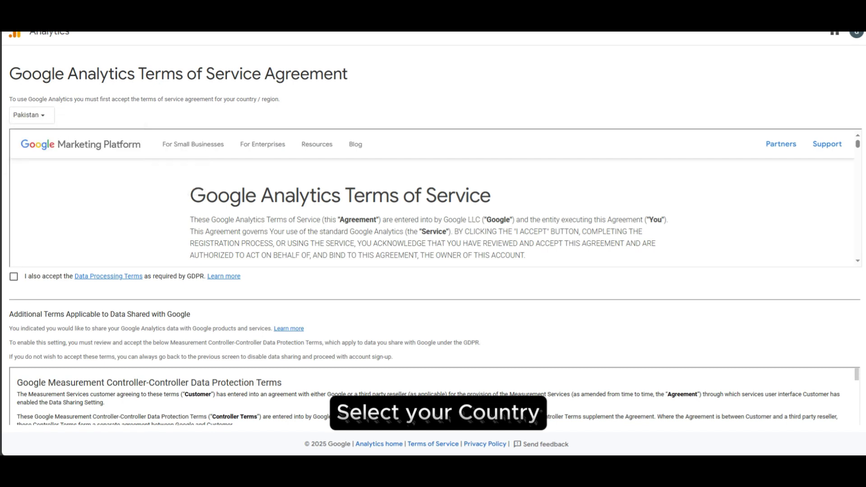
Step: Agree to the GDPR Data Processing Terms and the Measurement Controller-Controller Data Protection Terms, and accept the Analytics agreement
{"action": "left_click", "coordinate": [17, 279]}
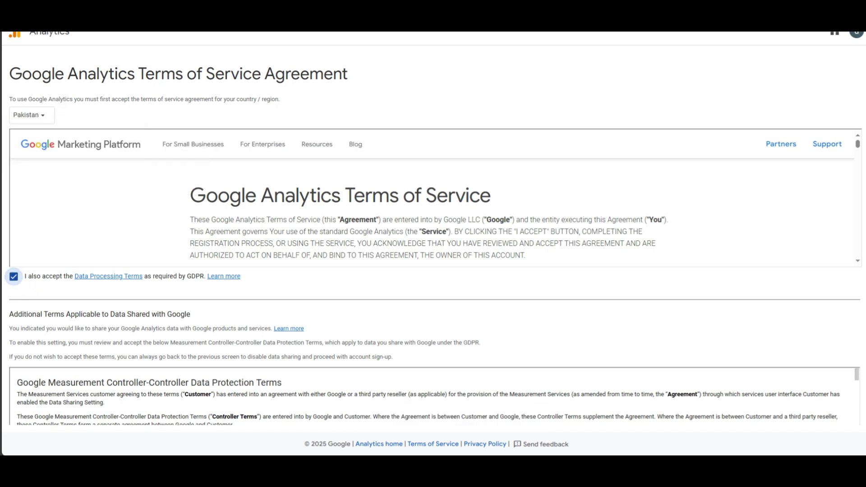
{"action": "scroll", "coordinate": [22, 189], "scroll_direction": "down", "scroll_amount": 7}
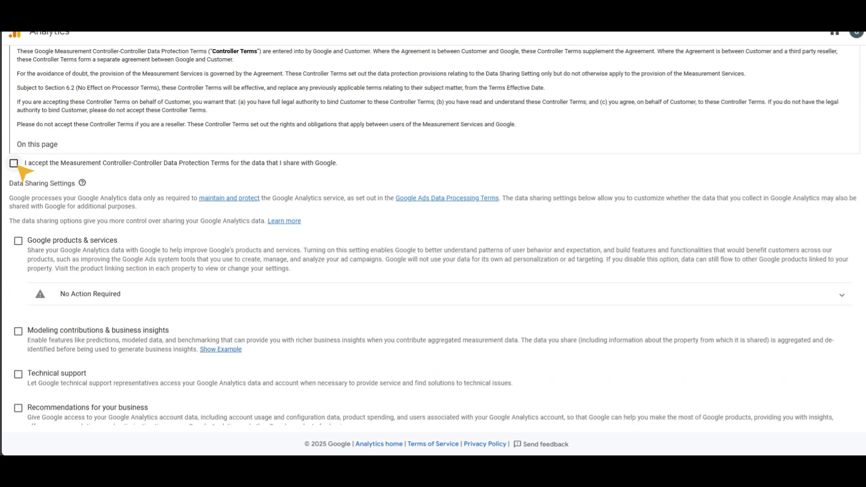
{"action": "left_click", "coordinate": [13, 163]}
{"action": "scroll", "coordinate": [433, 226], "scroll_direction": "down", "scroll_amount": 1}
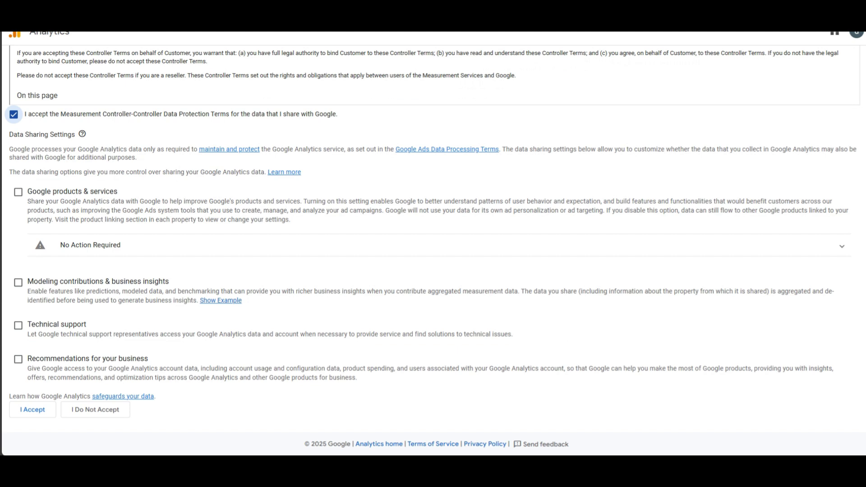
{"action": "left_click", "coordinate": [45, 413]}
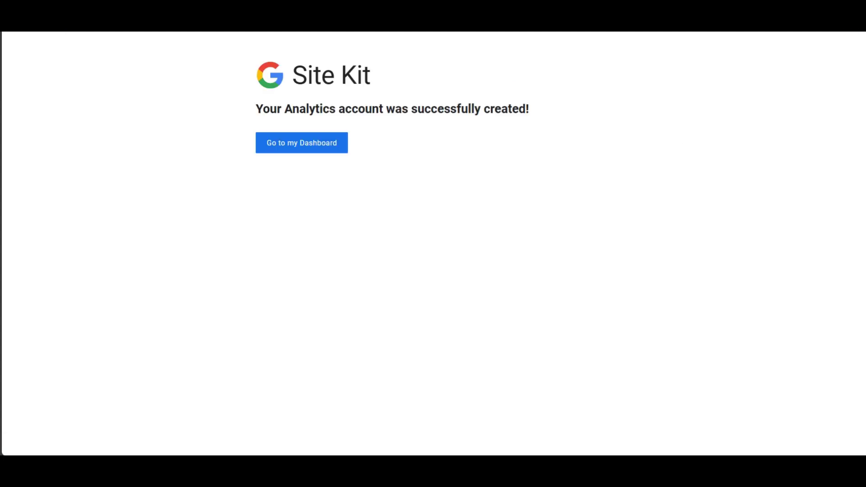
Step: Return to the Site Kit dashboard and open the Analytics source report of the All Visitors traffic section
{"action": "left_click", "coordinate": [312, 145]}
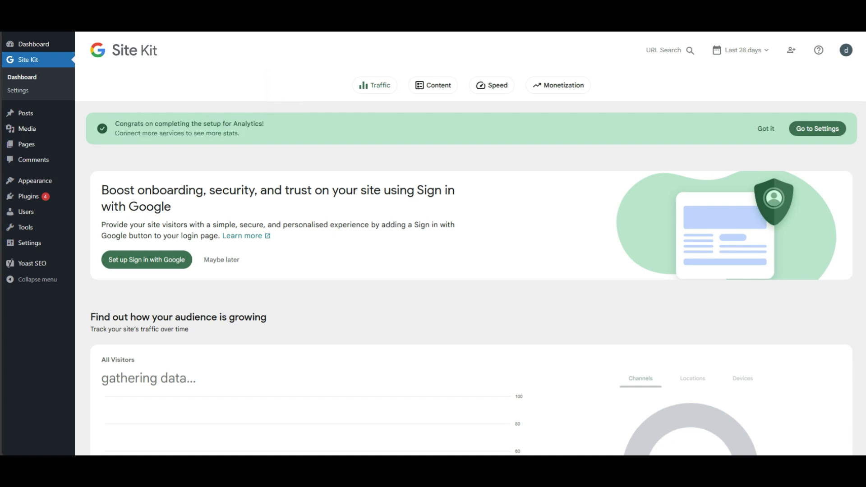
{"action": "scroll", "coordinate": [471, 279], "scroll_direction": "down", "scroll_amount": 4}
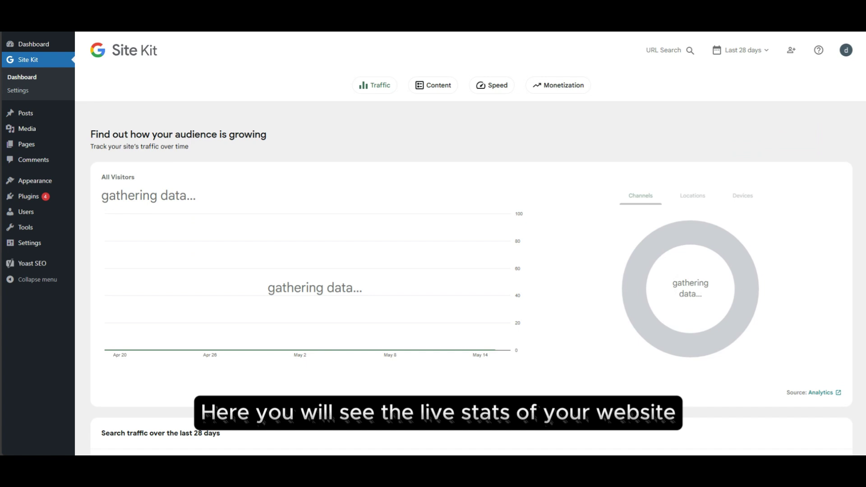
{"action": "left_click", "coordinate": [835, 397]}
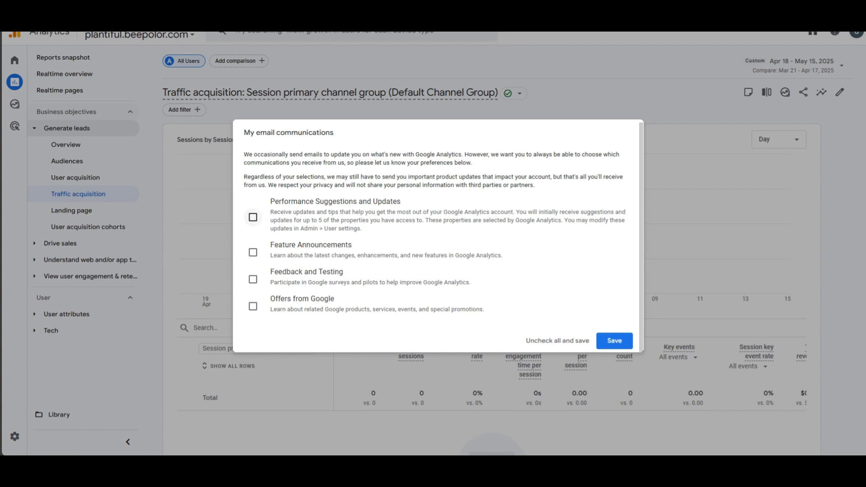
Step: Opt in to all four Google Analytics email communications, from Performance Suggestions and Updates to Offers from Google, and save the preferences
{"action": "left_click", "coordinate": [253, 217]}
{"action": "left_click", "coordinate": [253, 252]}
{"action": "left_click", "coordinate": [253, 280]}
{"action": "left_click", "coordinate": [253, 306]}
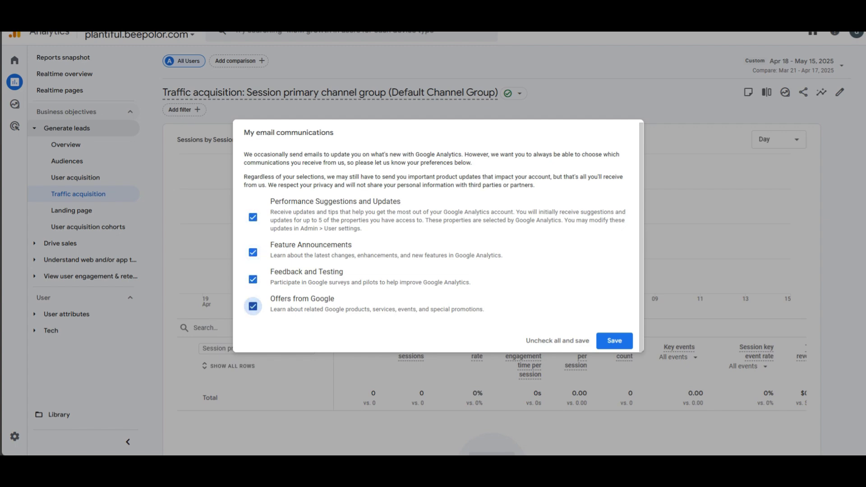
{"action": "left_click", "coordinate": [614, 340]}
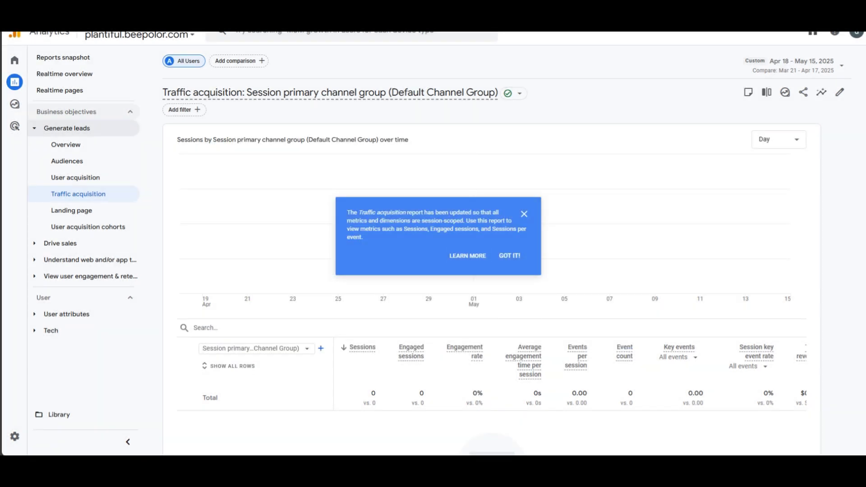
Step: Dismiss the Traffic acquisition update notice and look through the session channel group report
{"action": "left_click", "coordinate": [510, 255]}
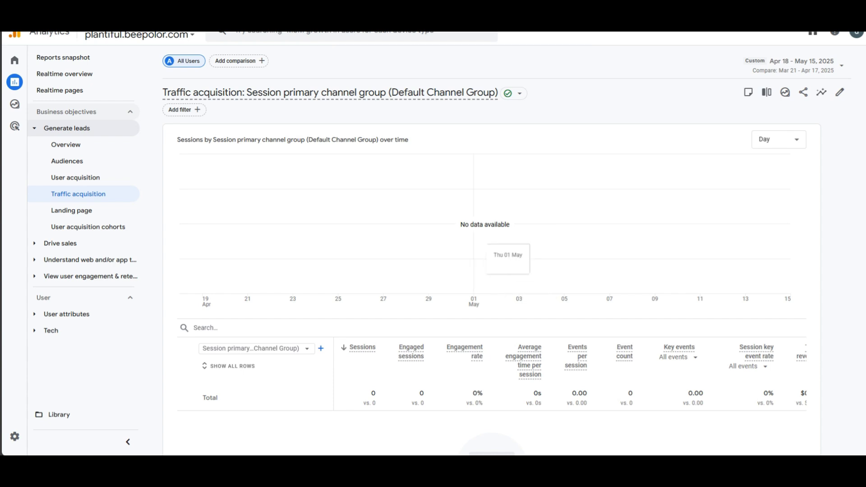
{"action": "scroll", "coordinate": [492, 270], "scroll_direction": "down", "scroll_amount": 4}
{"action": "scroll", "coordinate": [491, 271], "scroll_direction": "up", "scroll_amount": 4}
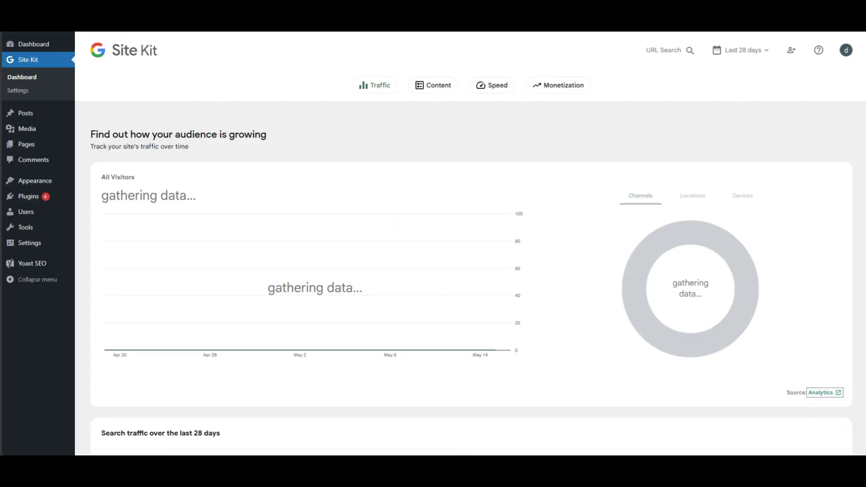
Step: Open the Search Console source report for the top search queries in Site Kit's Content section and check the property list
{"action": "left_click", "coordinate": [433, 85]}
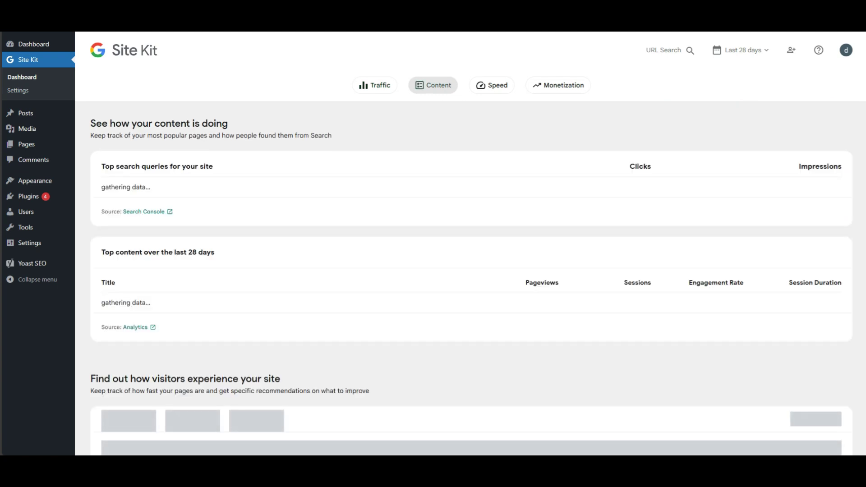
{"action": "left_click", "coordinate": [157, 212]}
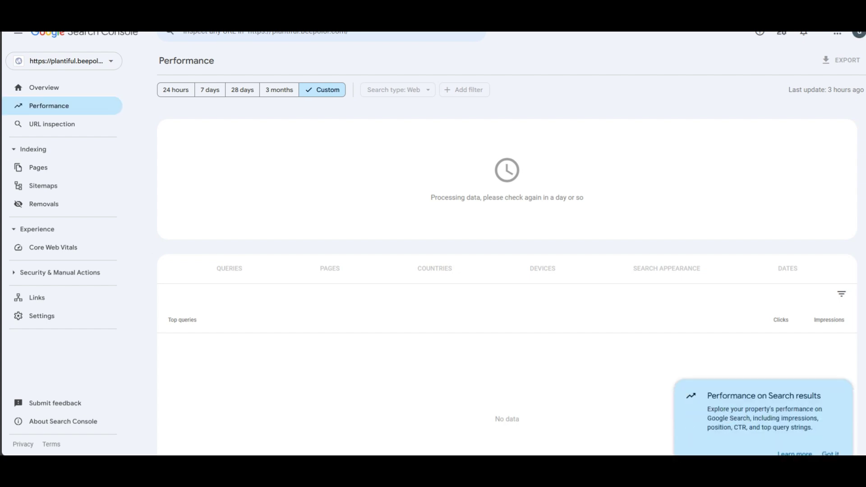
{"action": "left_click", "coordinate": [64, 61]}
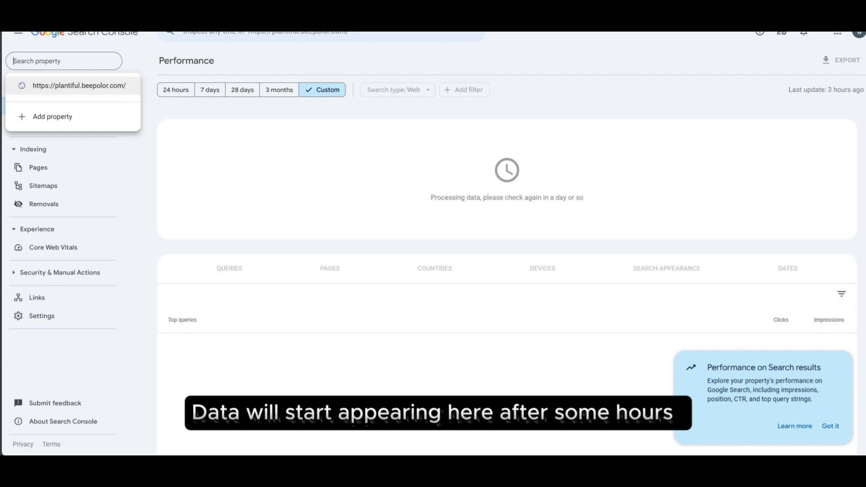
{"action": "left_click", "coordinate": [86, 117]}
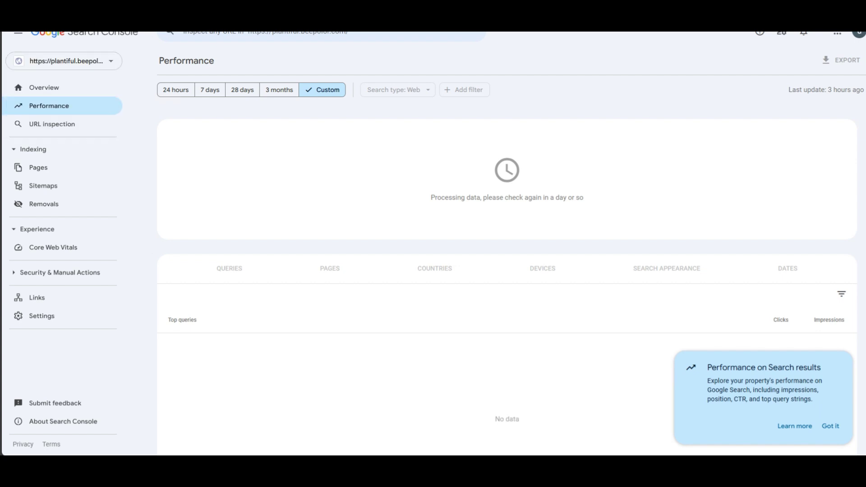
Step: Look through the Overview, indexing Pages and Sitemaps sections of the Plantiful property in Search Console
{"action": "left_click", "coordinate": [44, 88]}
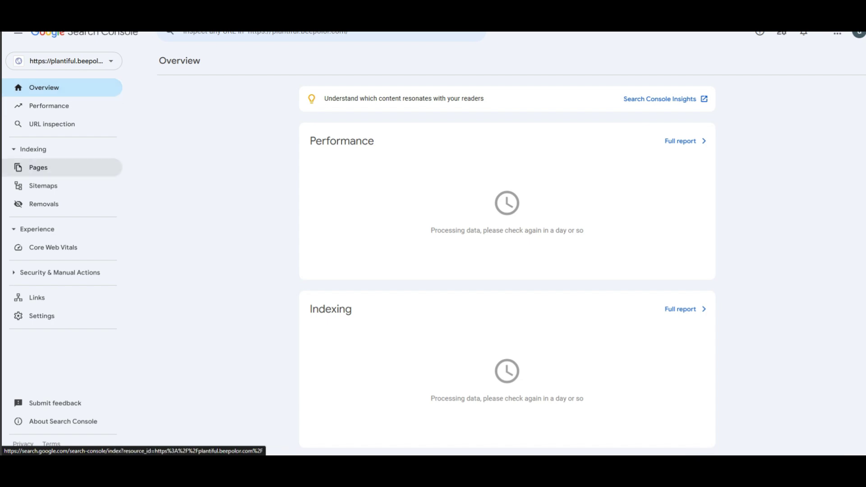
{"action": "left_click", "coordinate": [38, 167]}
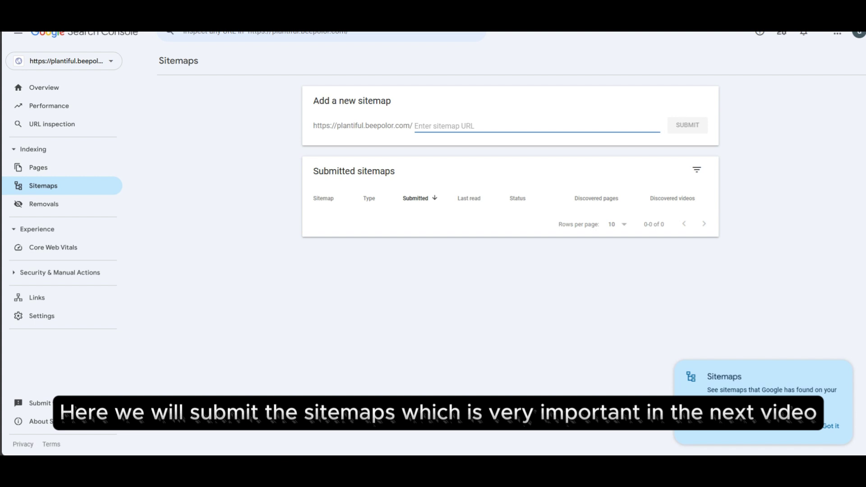
{"action": "left_click", "coordinate": [44, 87]}
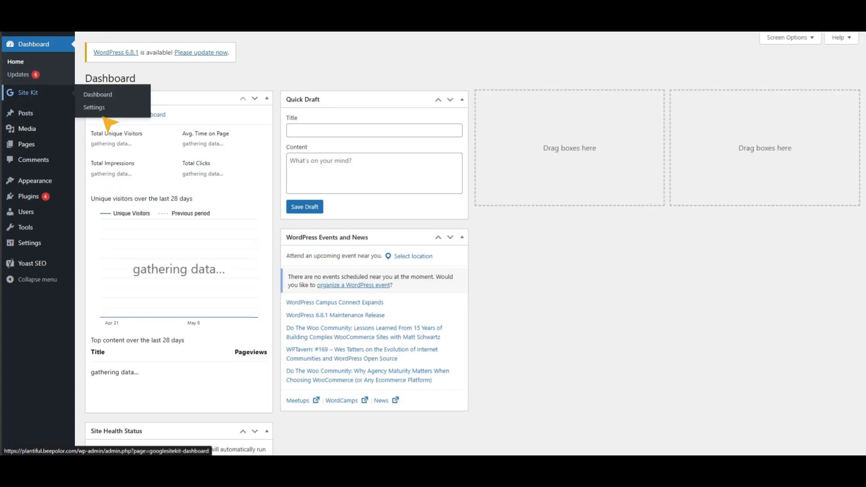
Step: Switch back to the WordPress admin and open the Site Kit settings
{"action": "left_click", "coordinate": [101, 111]}
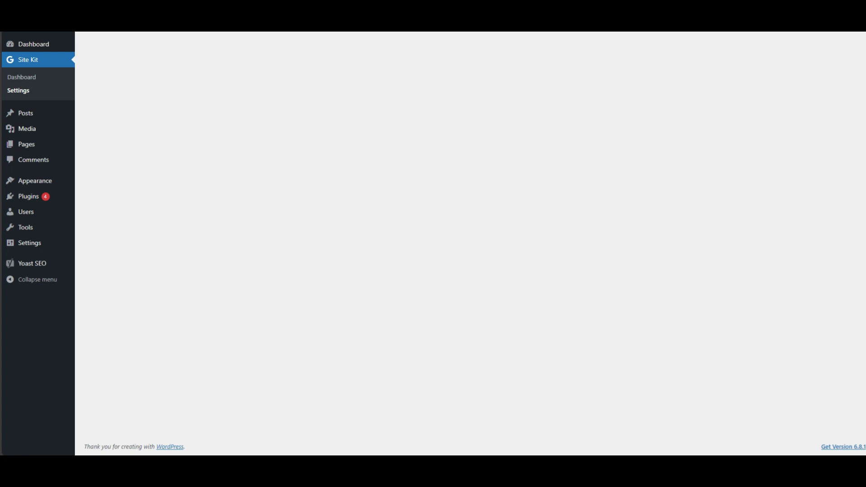